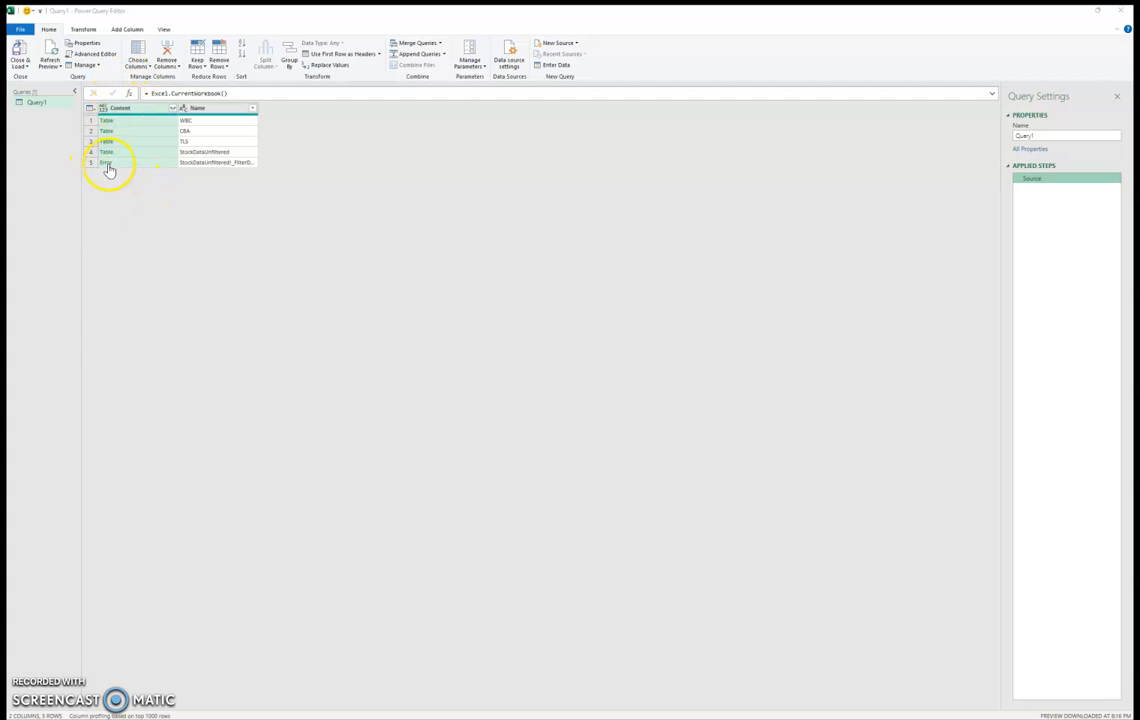
Filter the Name column to exclude the StockDataUnfiltered!_FilterDatabase entry.
click(212, 234)
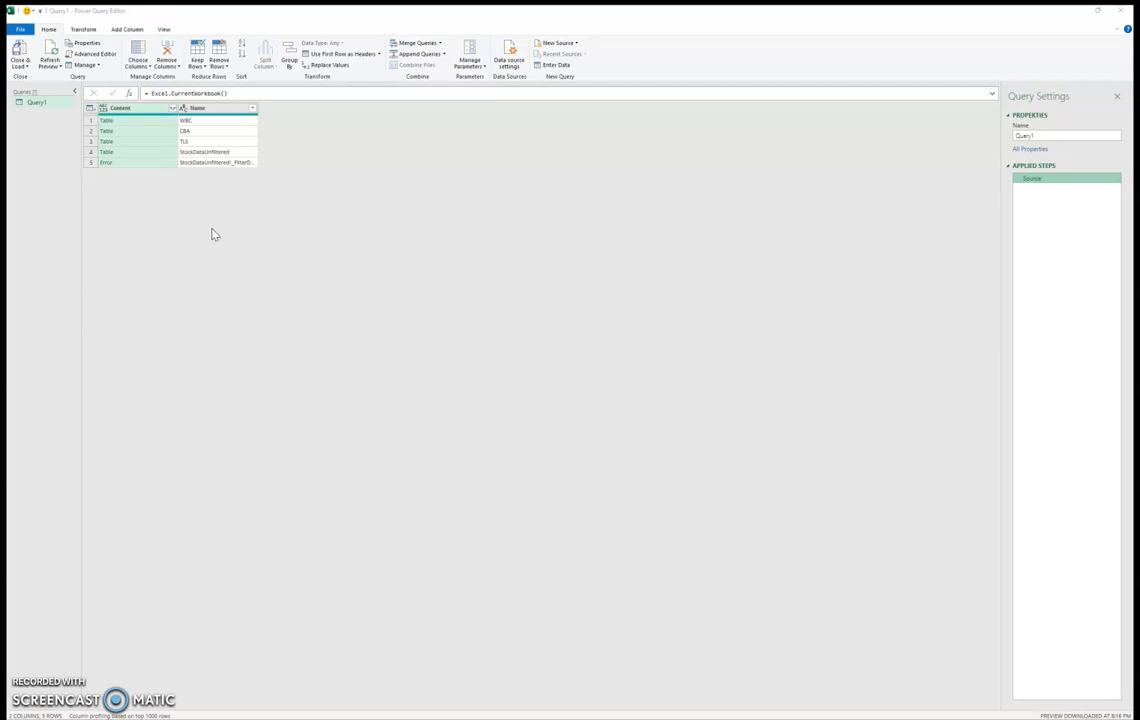
click(253, 109)
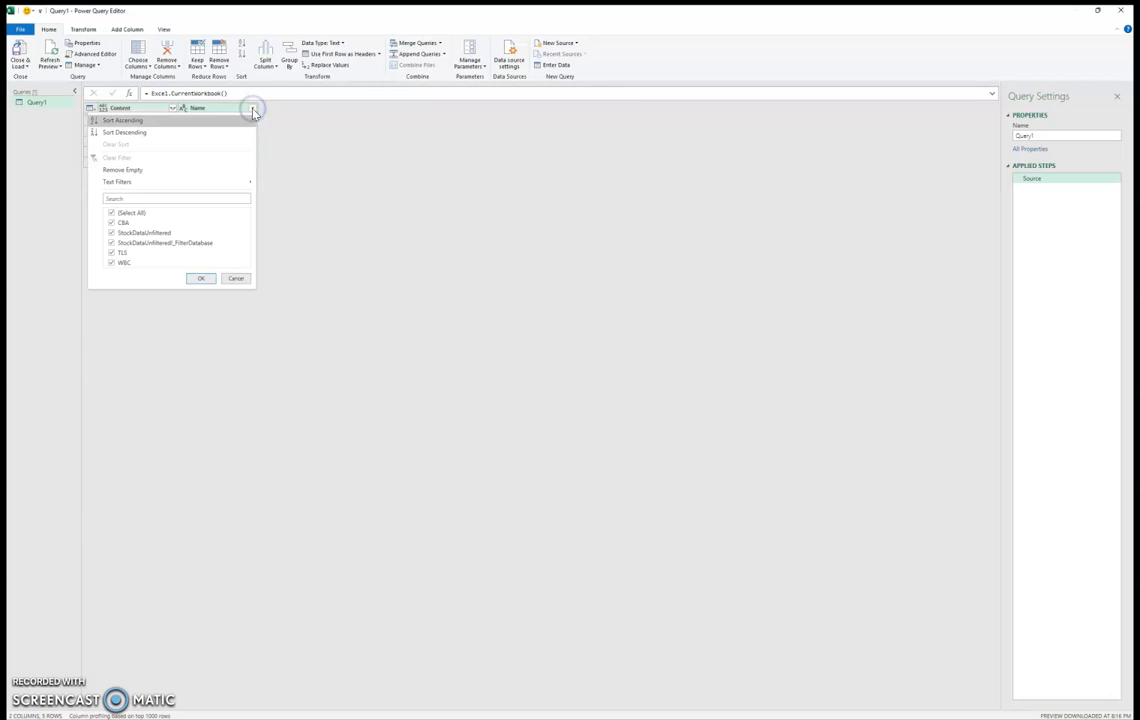
click(112, 243)
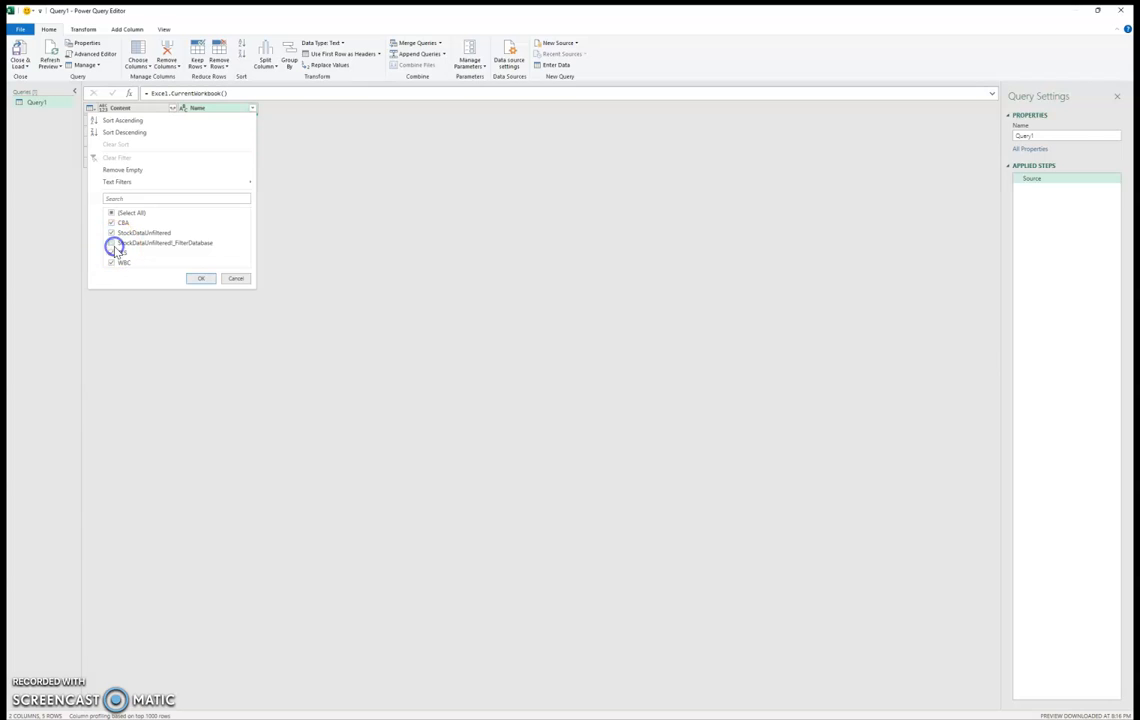
click(196, 281)
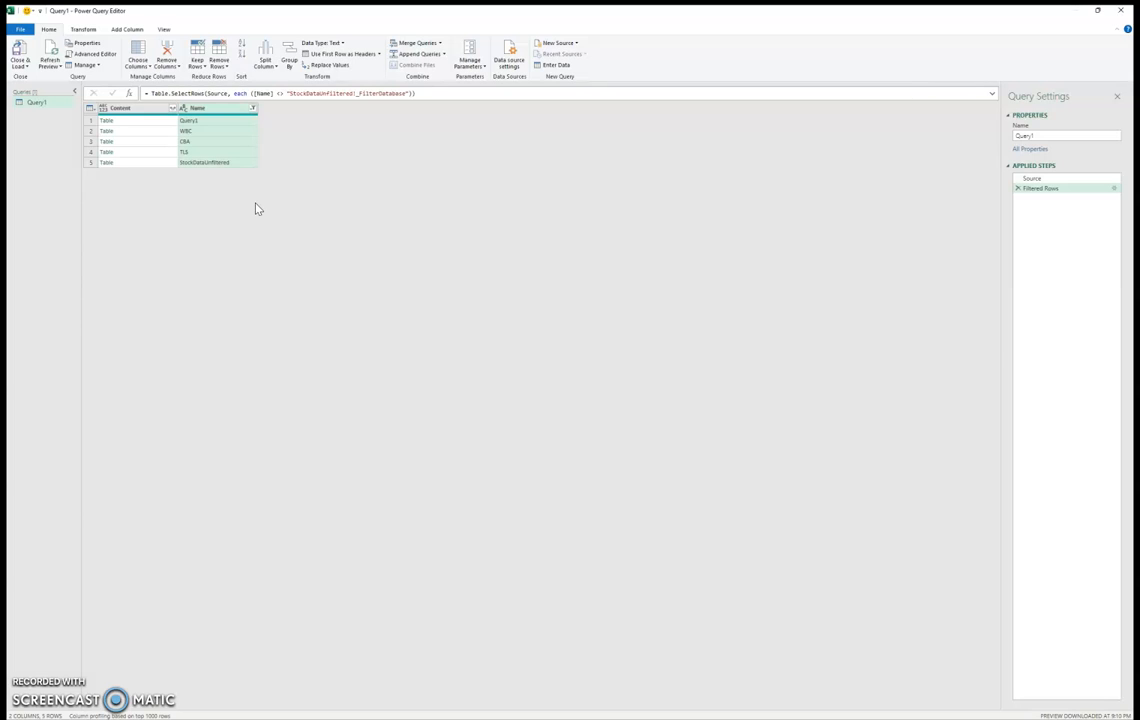
Exclude Query1 from the Name column filter as well.
click(252, 108)
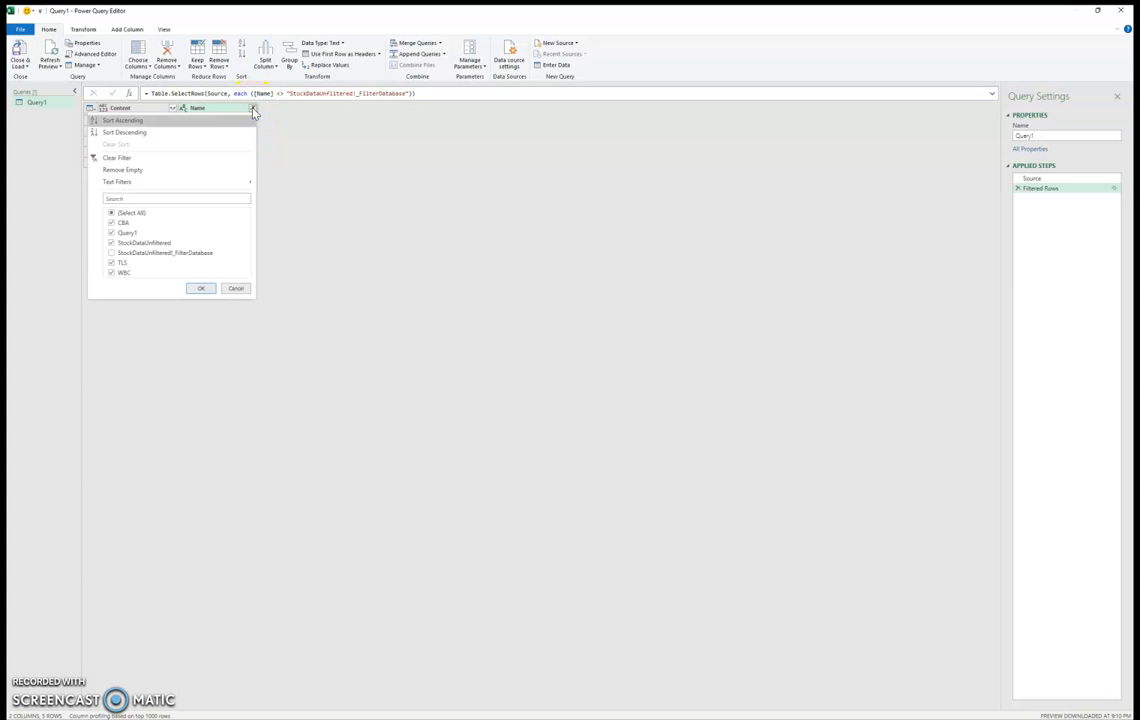
click(111, 233)
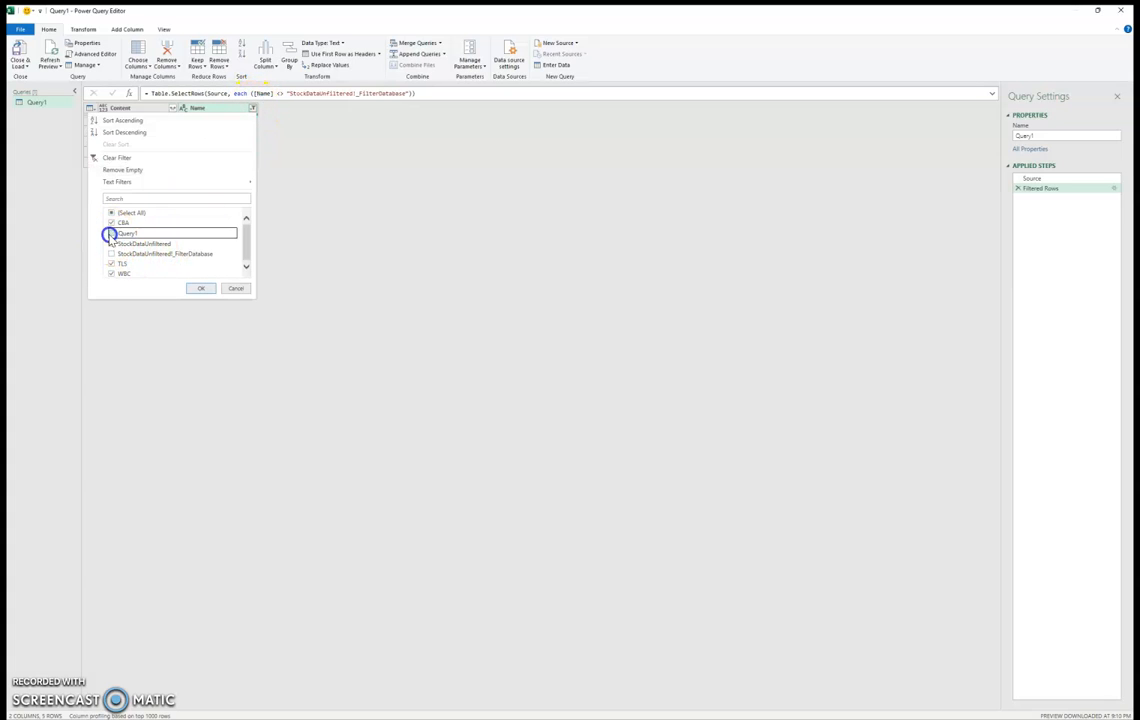
click(201, 289)
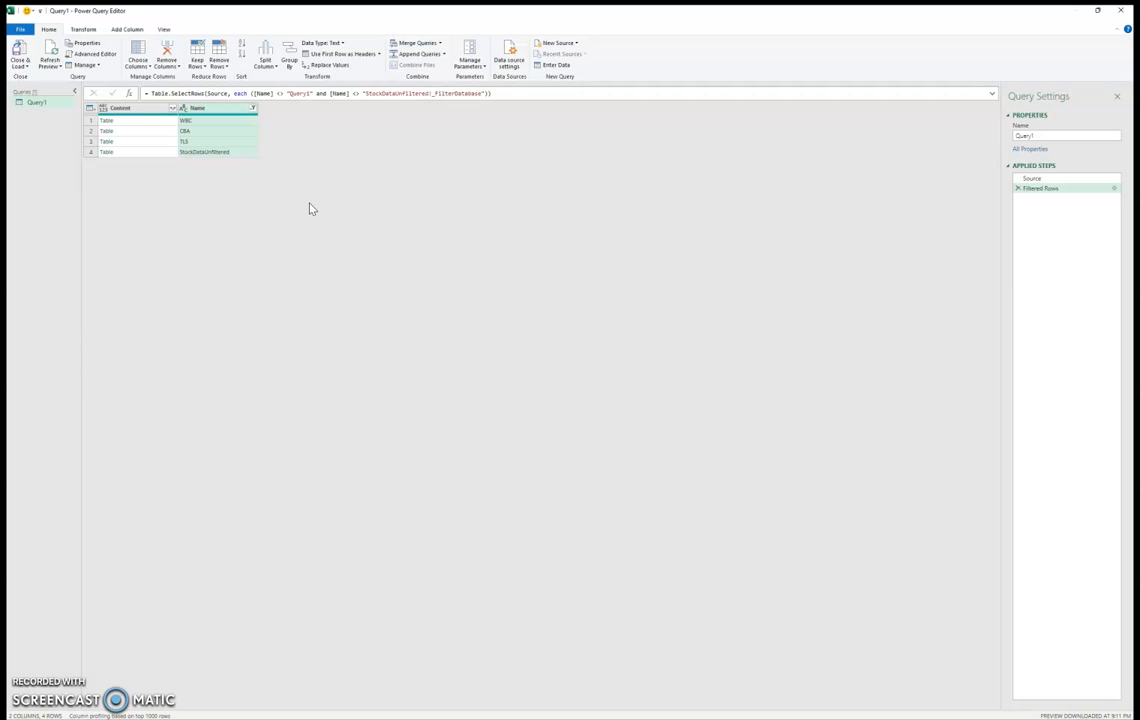
Expand the Content column into all of its columns, using the original column name as prefix.
click(172, 108)
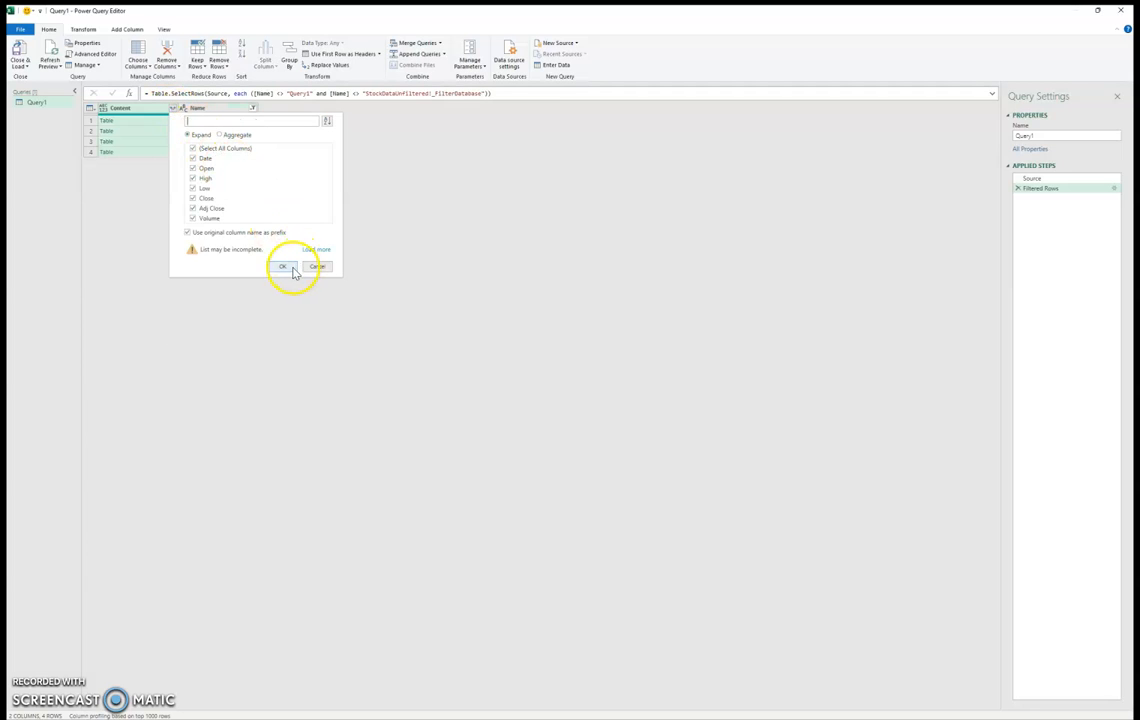
click(284, 267)
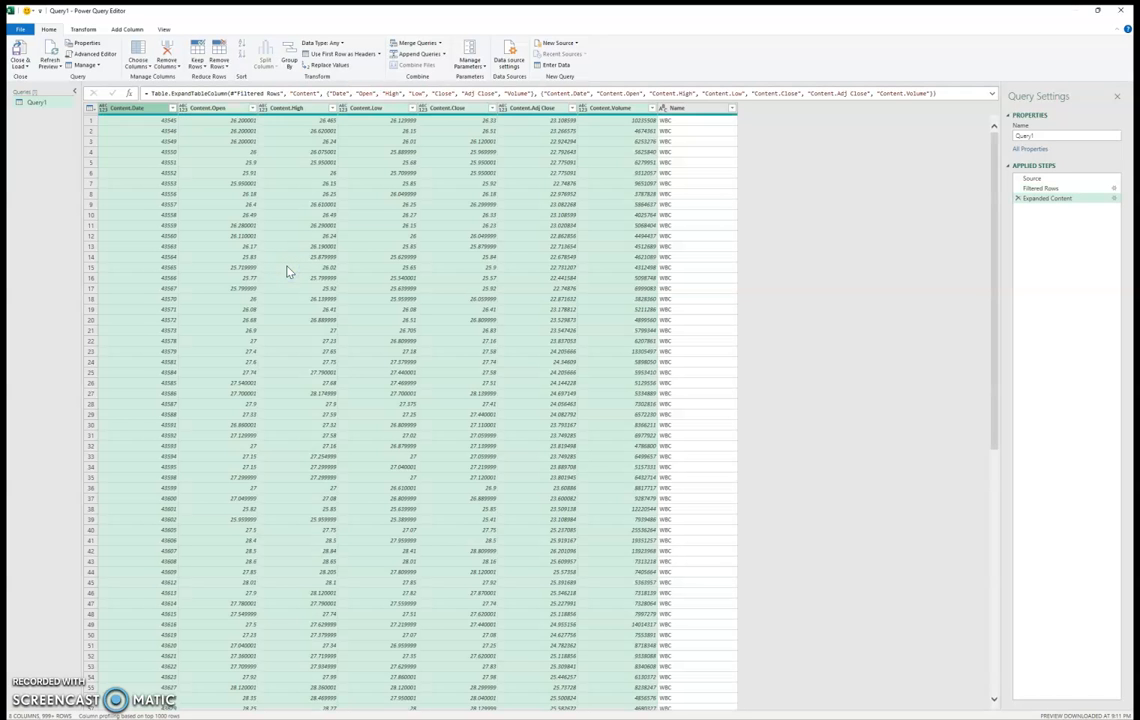
click(155, 142)
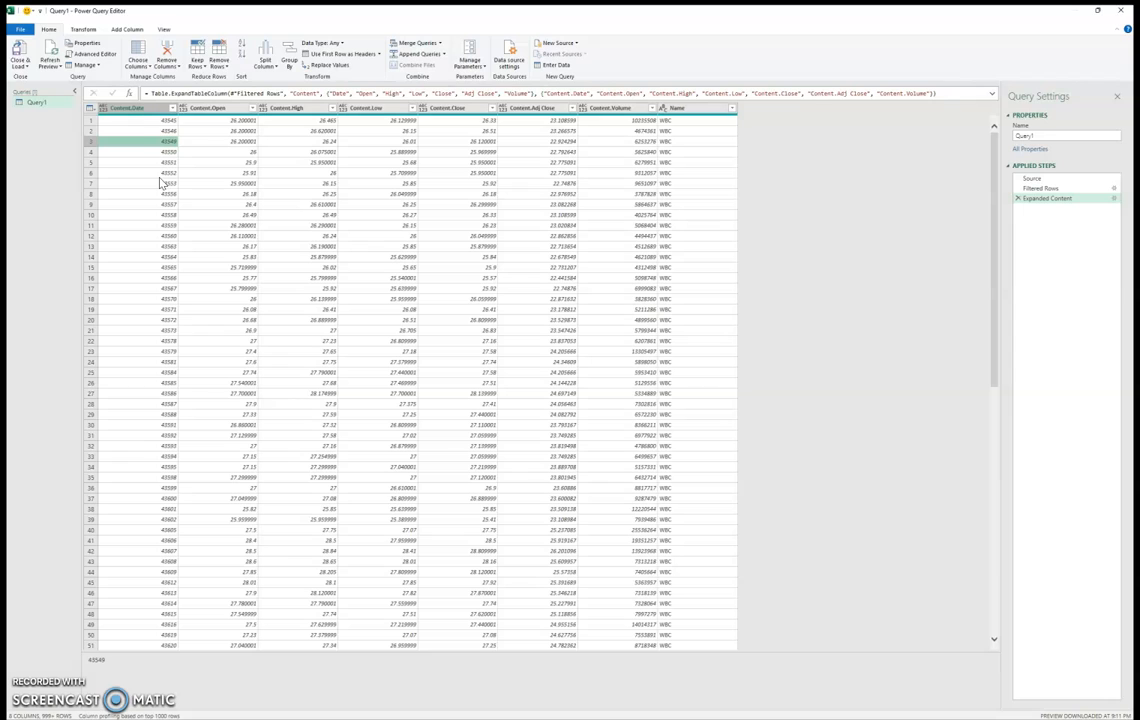
Set the data type of the Content.Date column to Date.
click(133, 108)
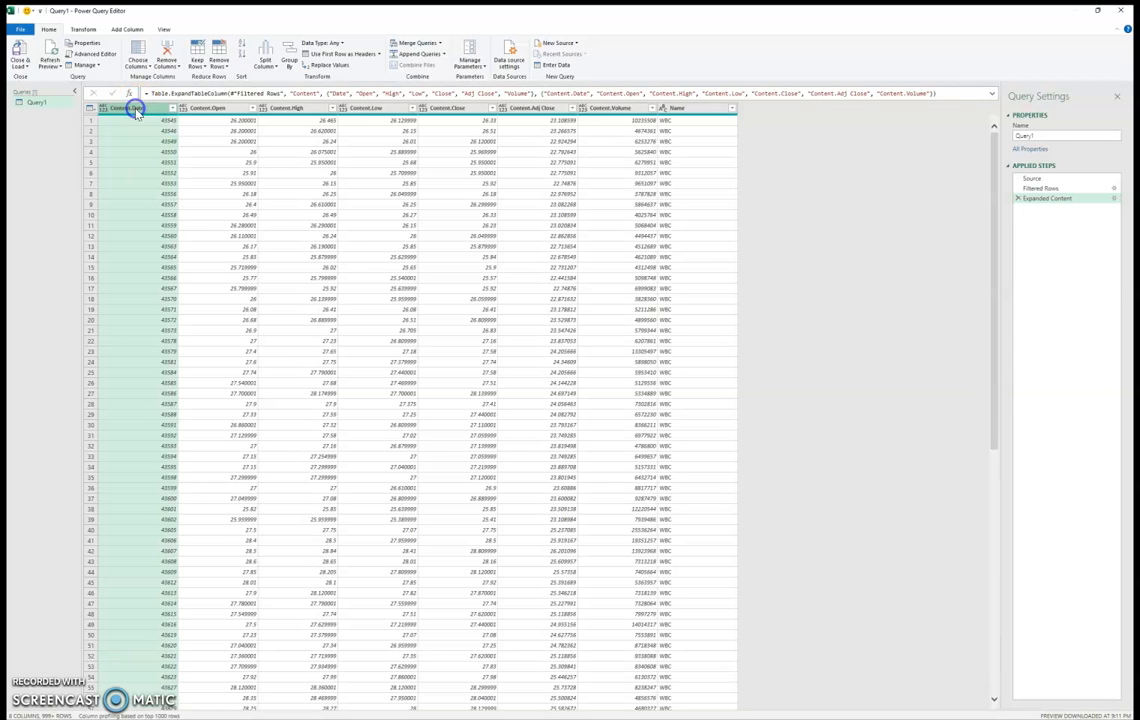
click(340, 48)
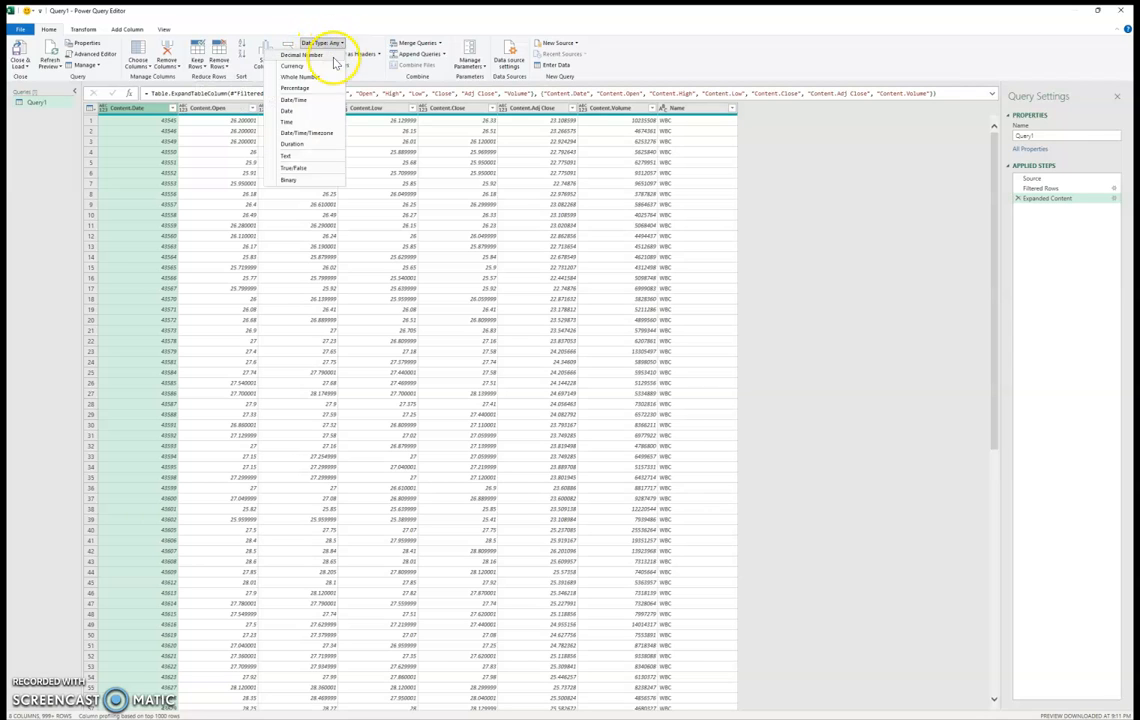
click(288, 111)
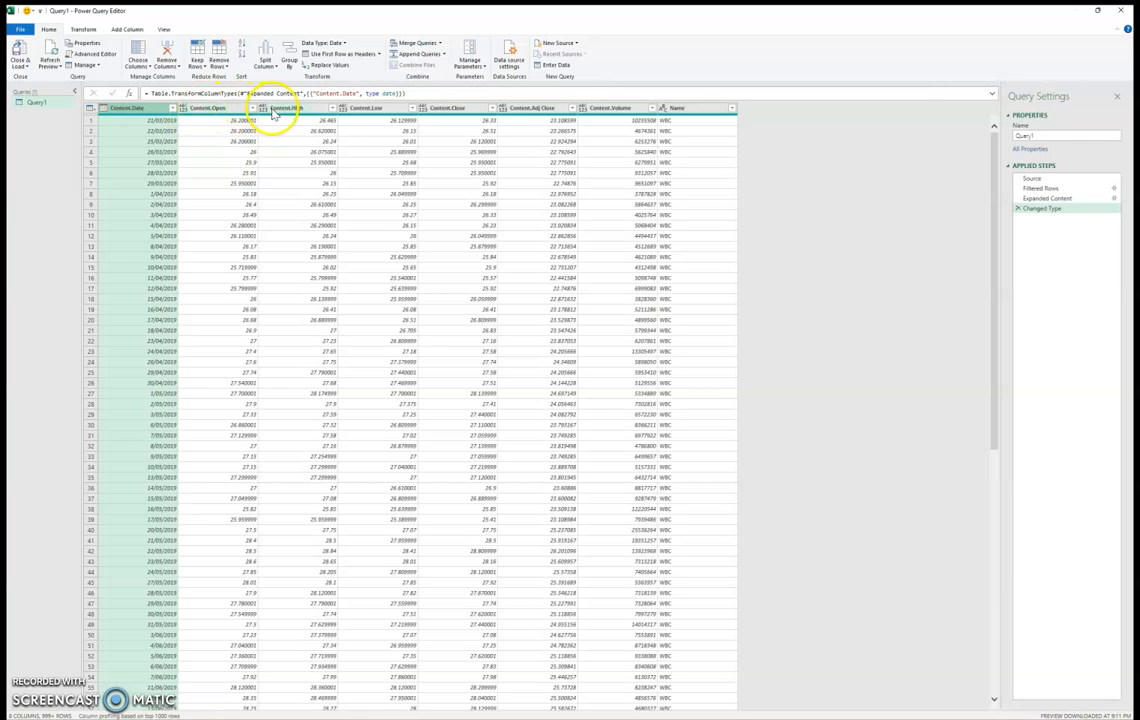
Review the filter values of the Content.Open column and apply the filter with all values selected.
click(252, 108)
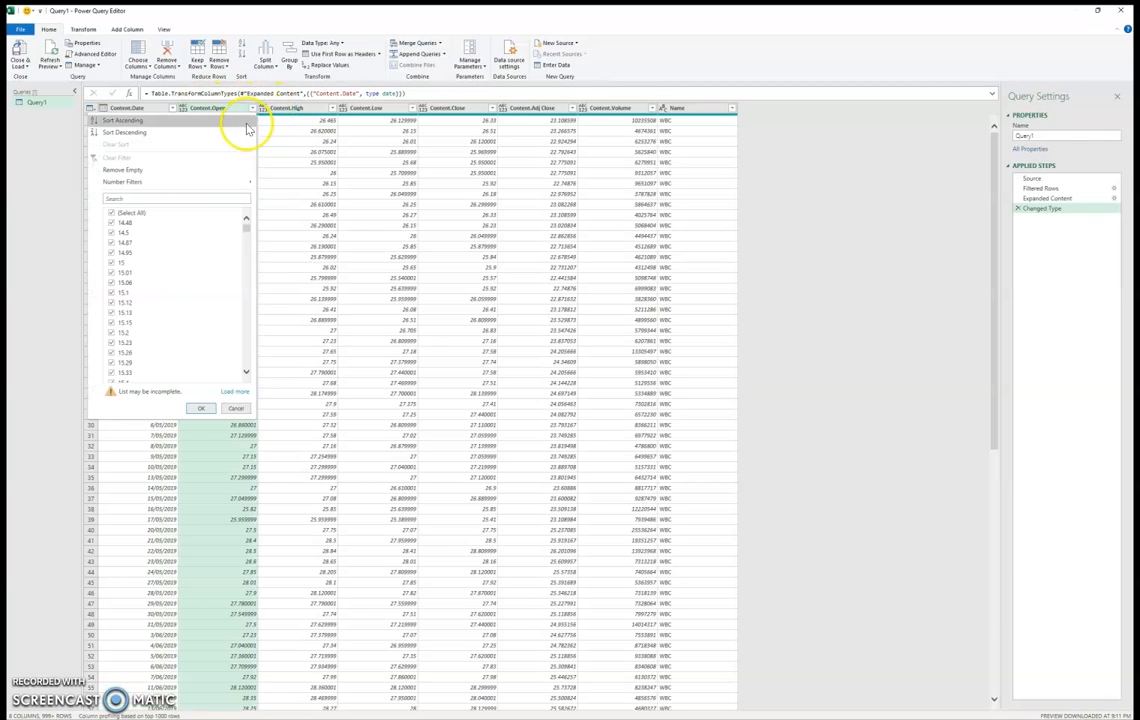
scroll(145, 320, down, 10)
scroll(142, 325, up, 3)
drag(250, 238, 246, 372)
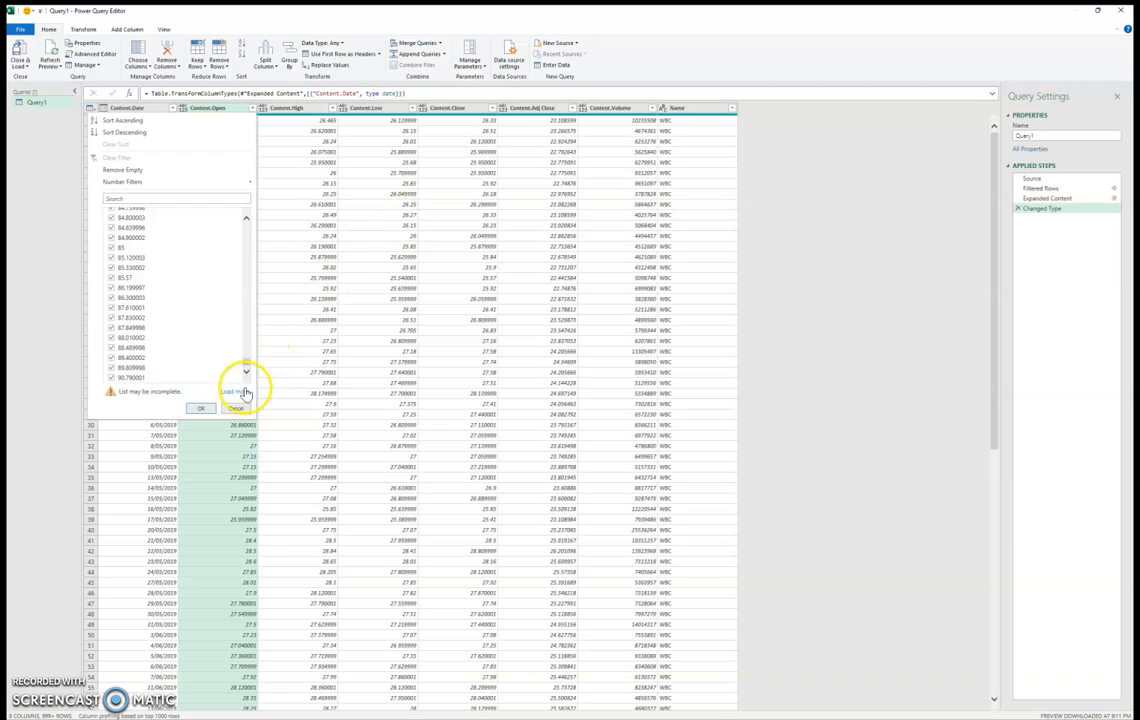
click(201, 411)
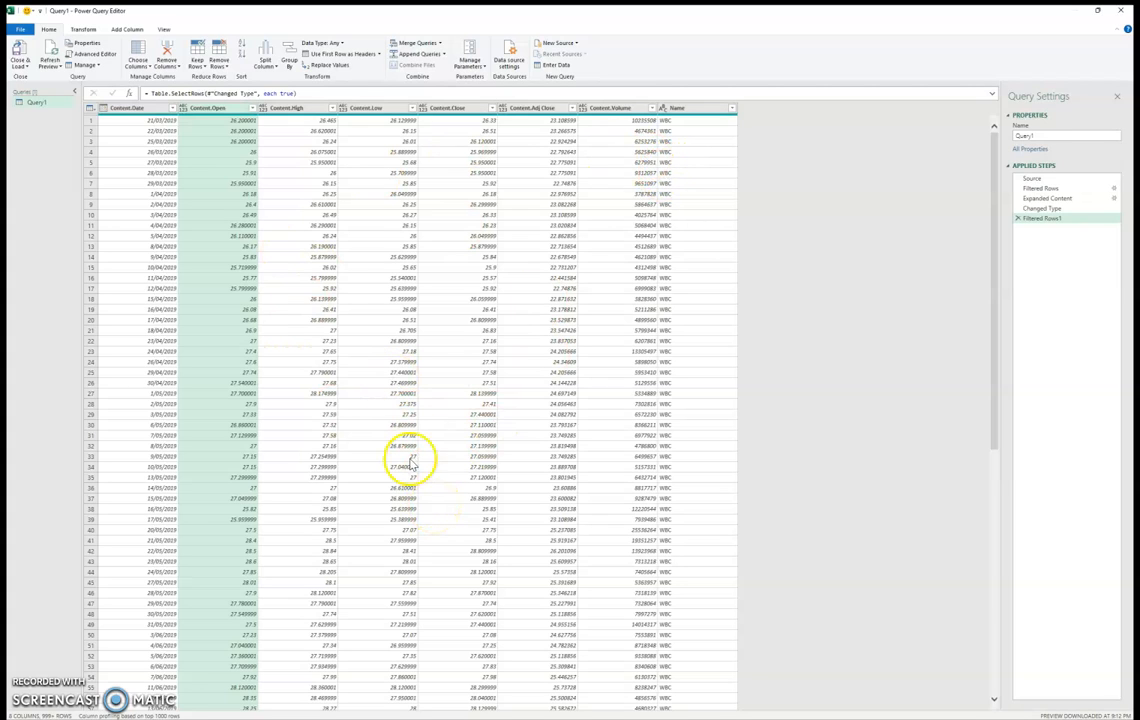
Start a new custom column and name it Return.
click(126, 29)
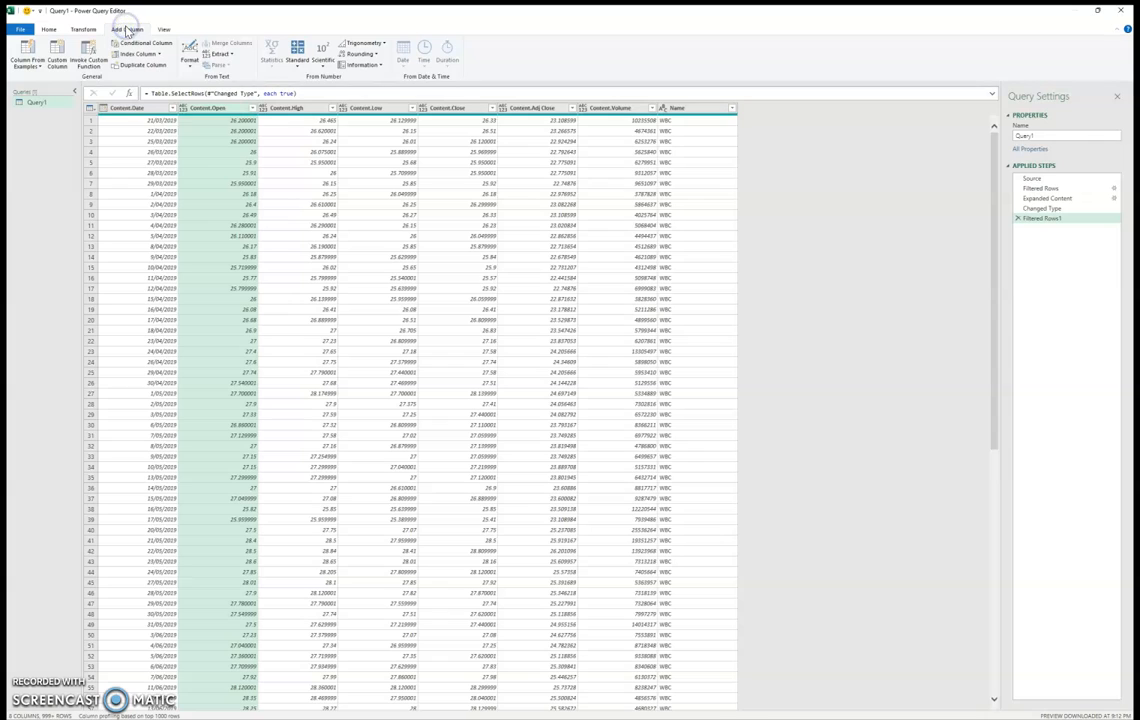
click(53, 55)
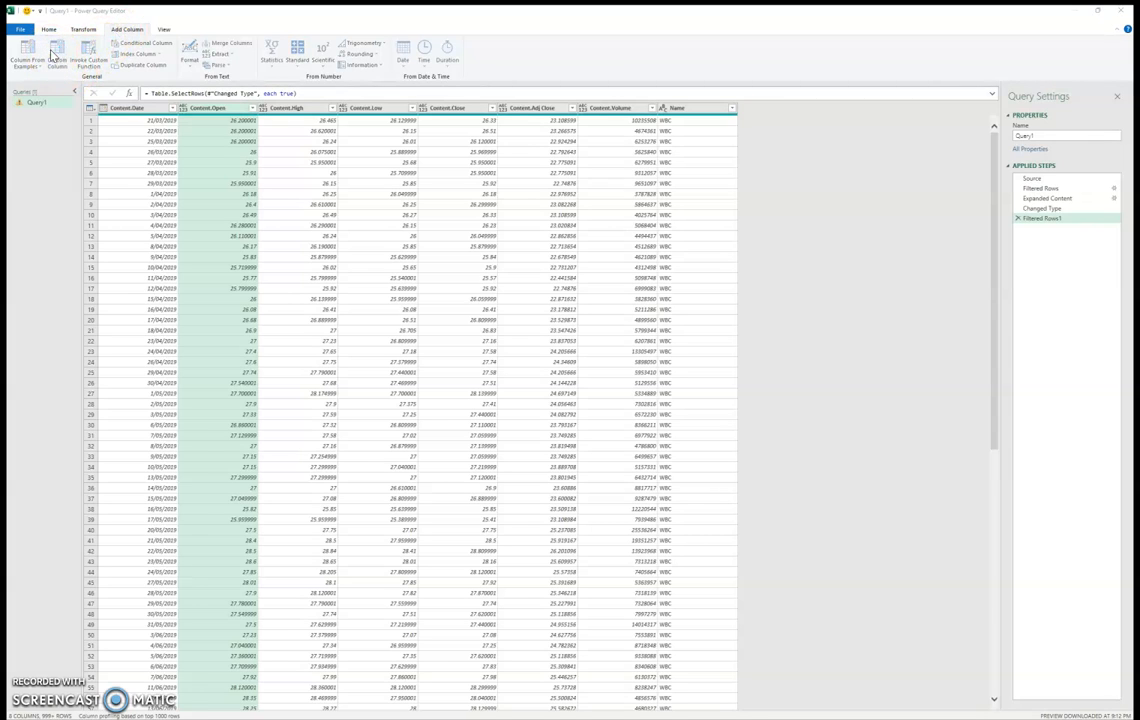
click(57, 61)
drag(372, 290, 315, 290)
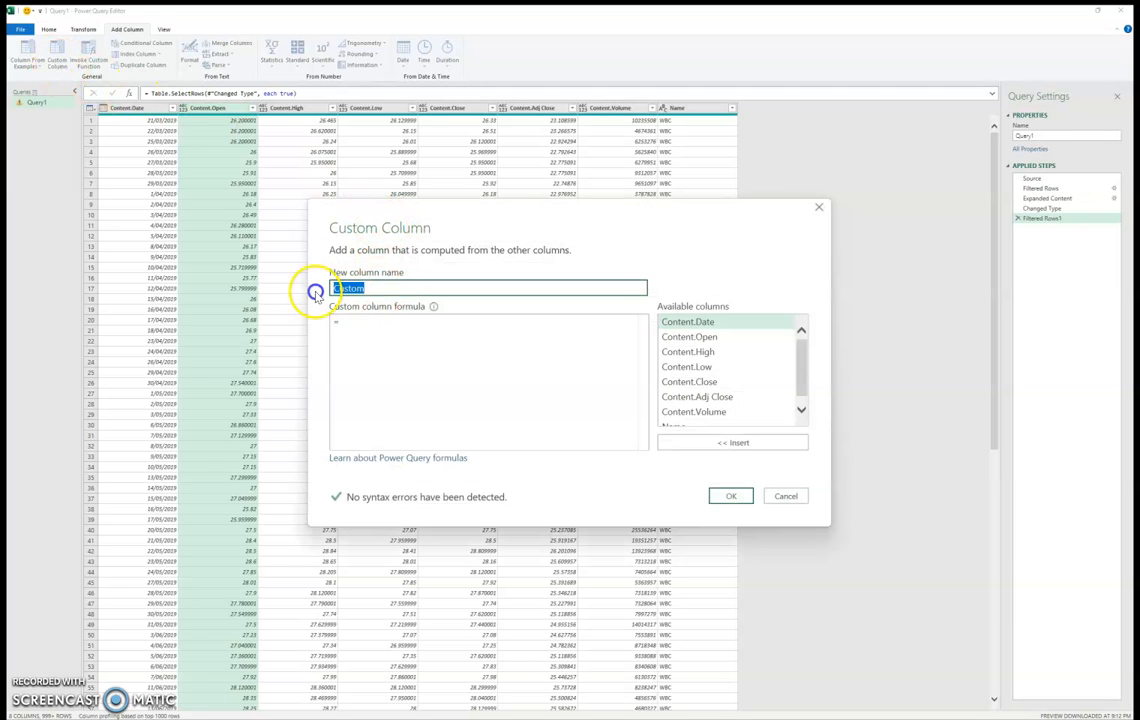
key(BackSpace)
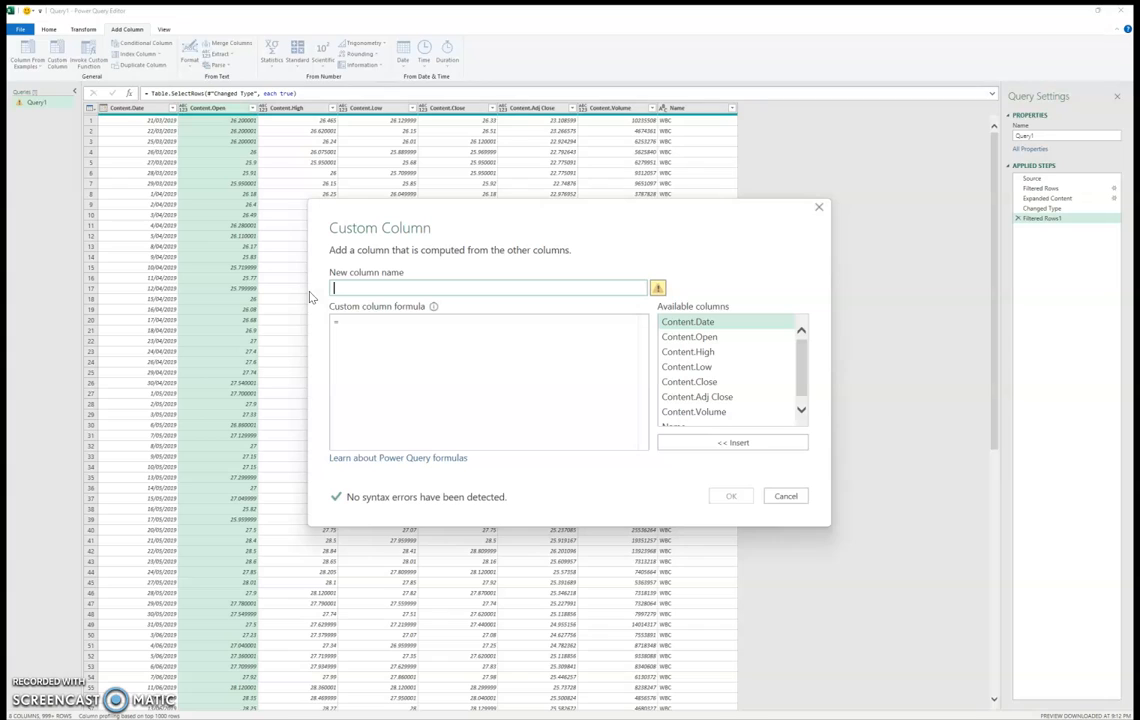
text(Return)
key(Tab)
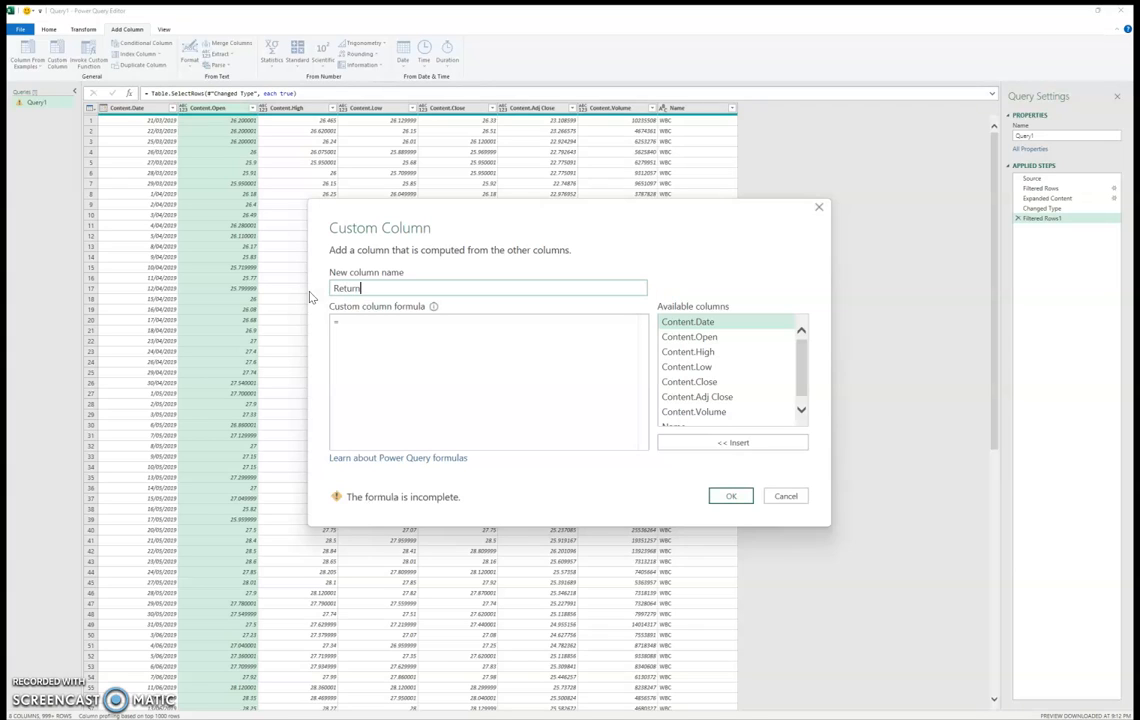
Define the Return column's formula as [Content.Close] - [Content.Open] and create the column.
click(351, 321)
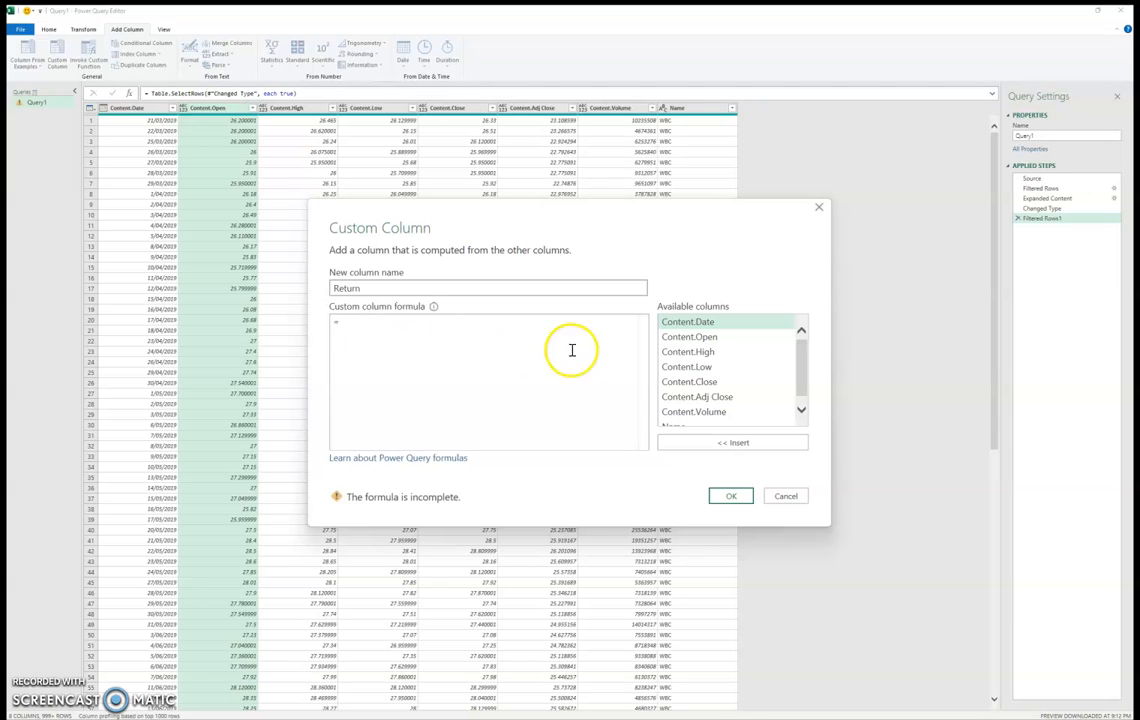
double_click(688, 384)
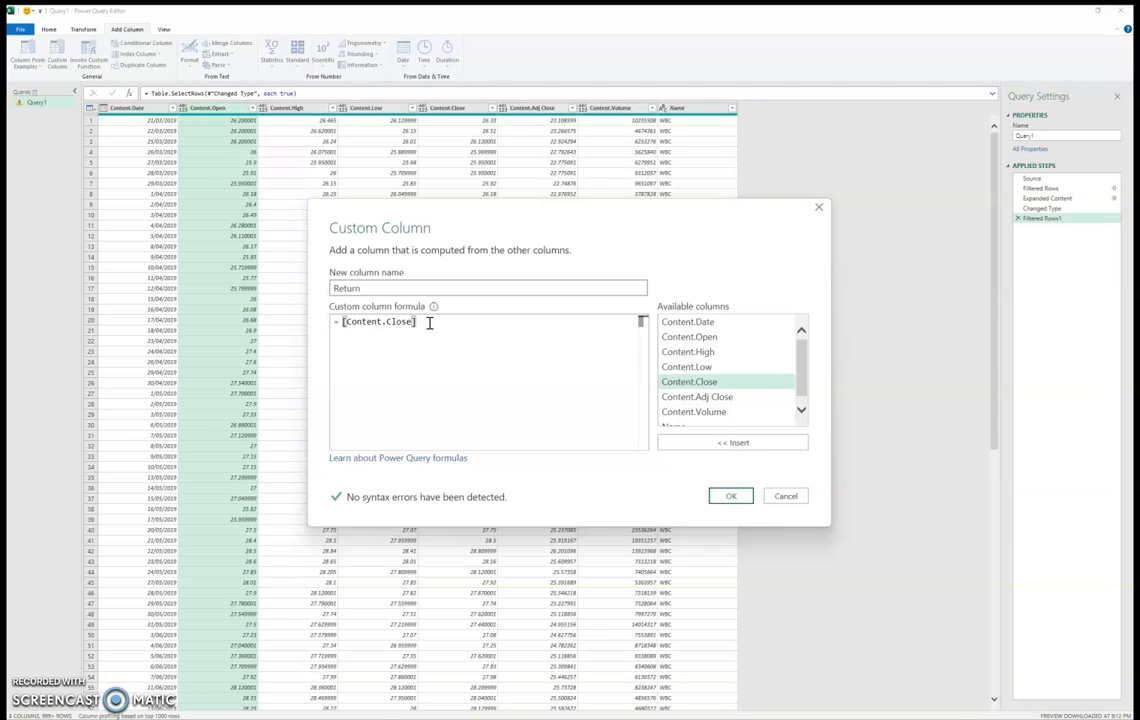
text(-)
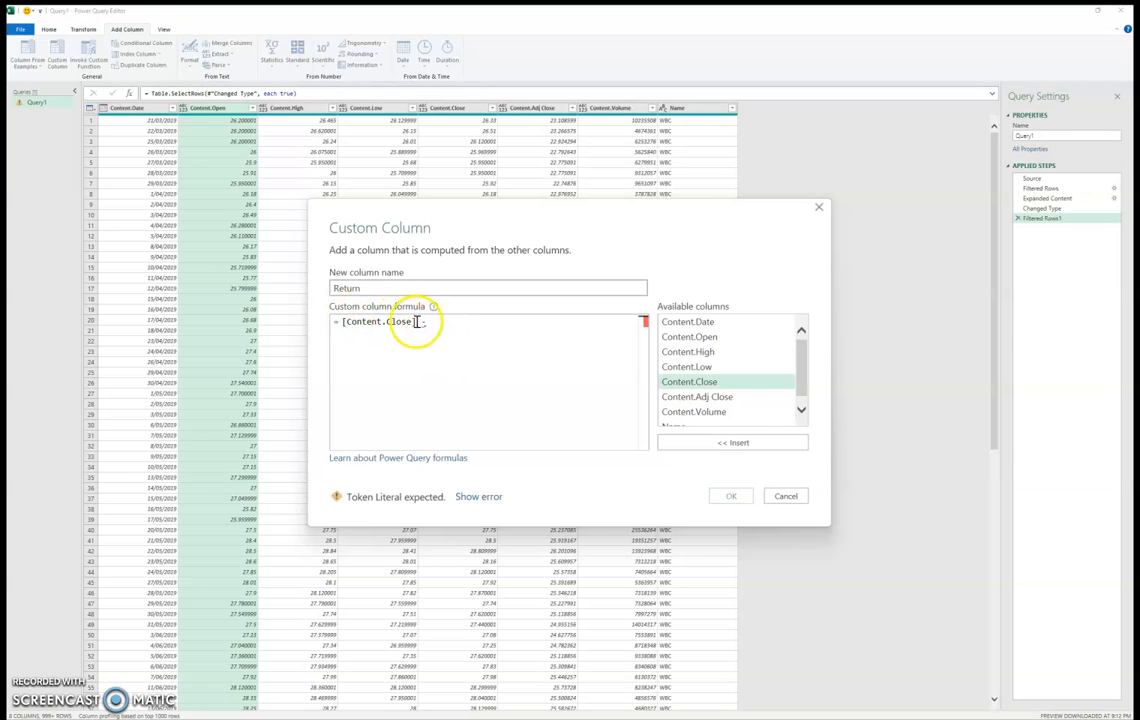
click(707, 339)
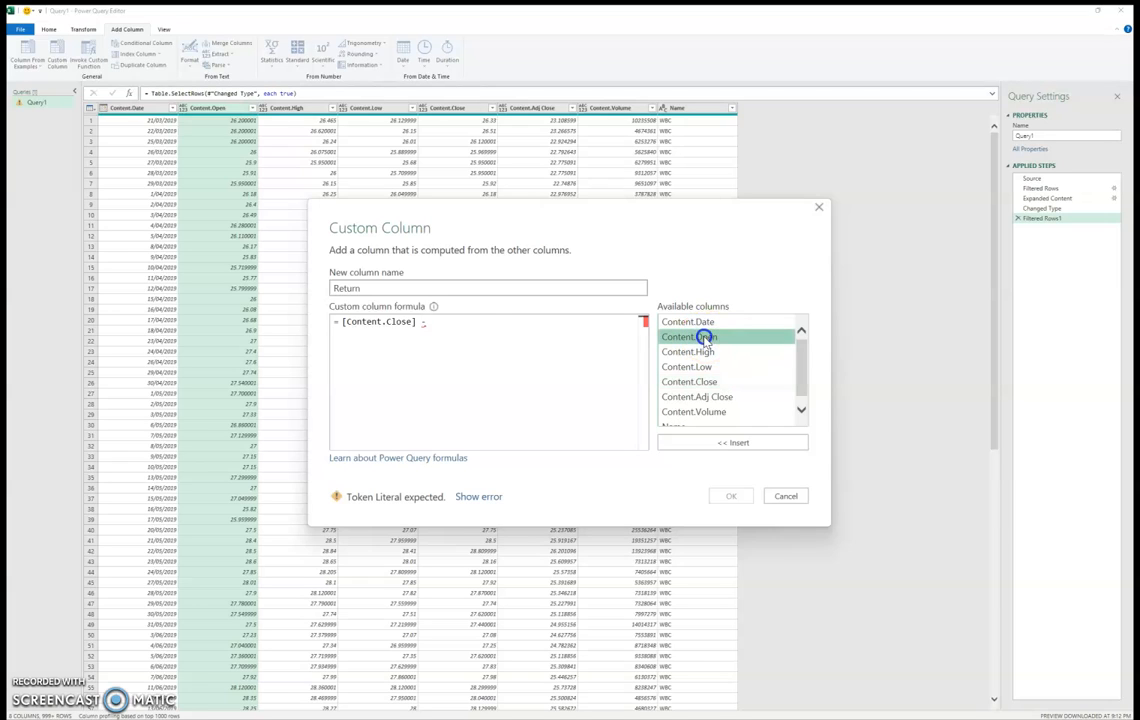
double_click(705, 339)
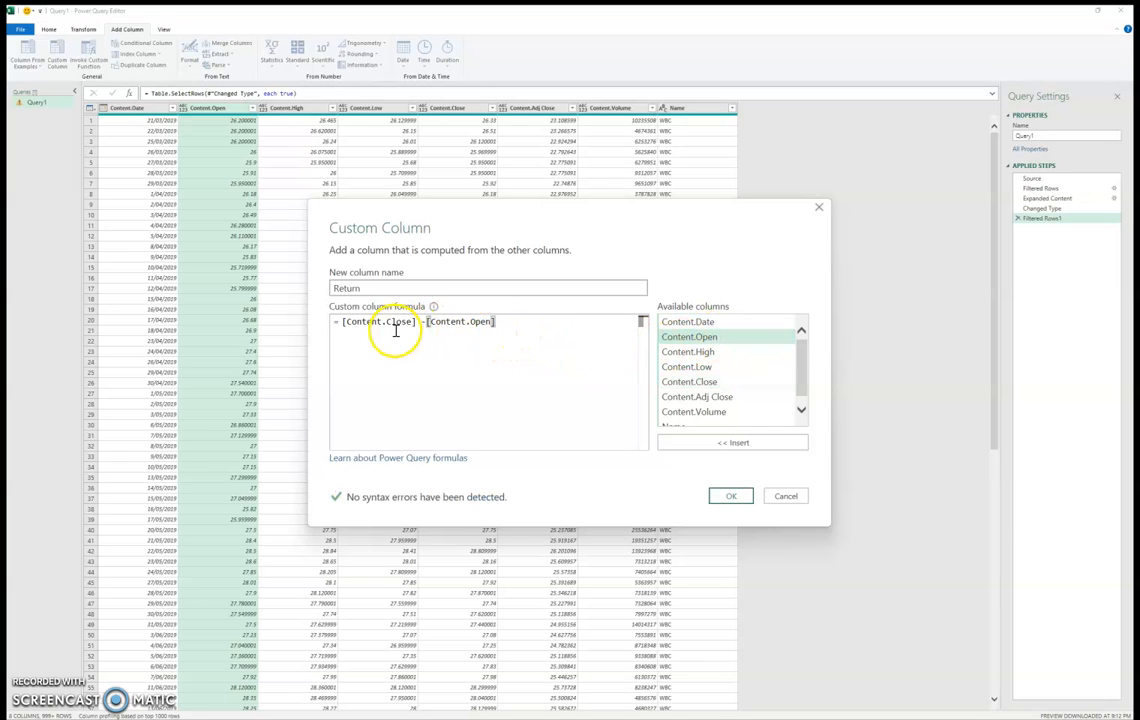
click(400, 322)
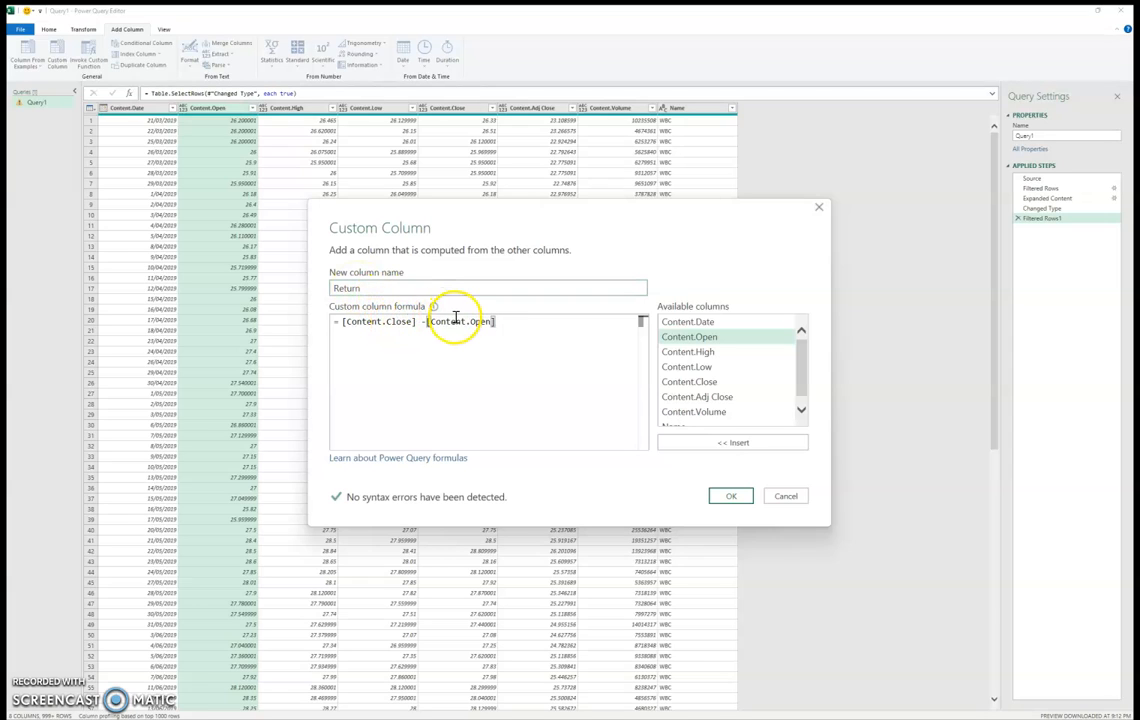
click(730, 496)
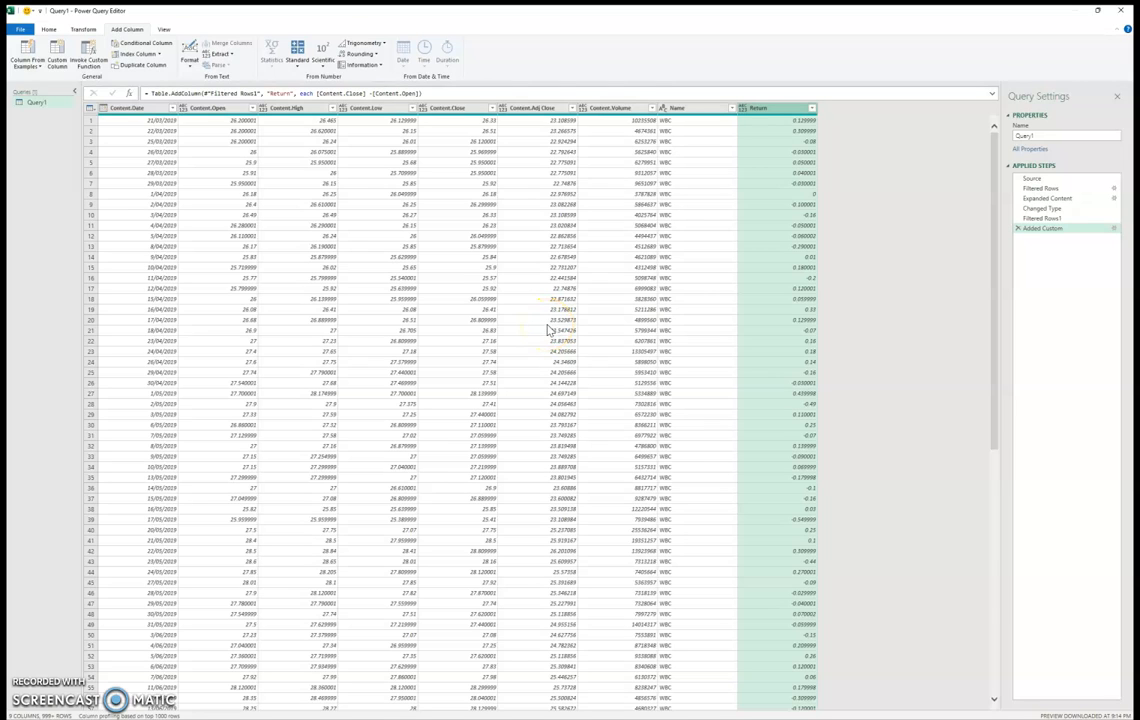
Close the query editor and load the query's results into the Excel workbook.
click(50, 33)
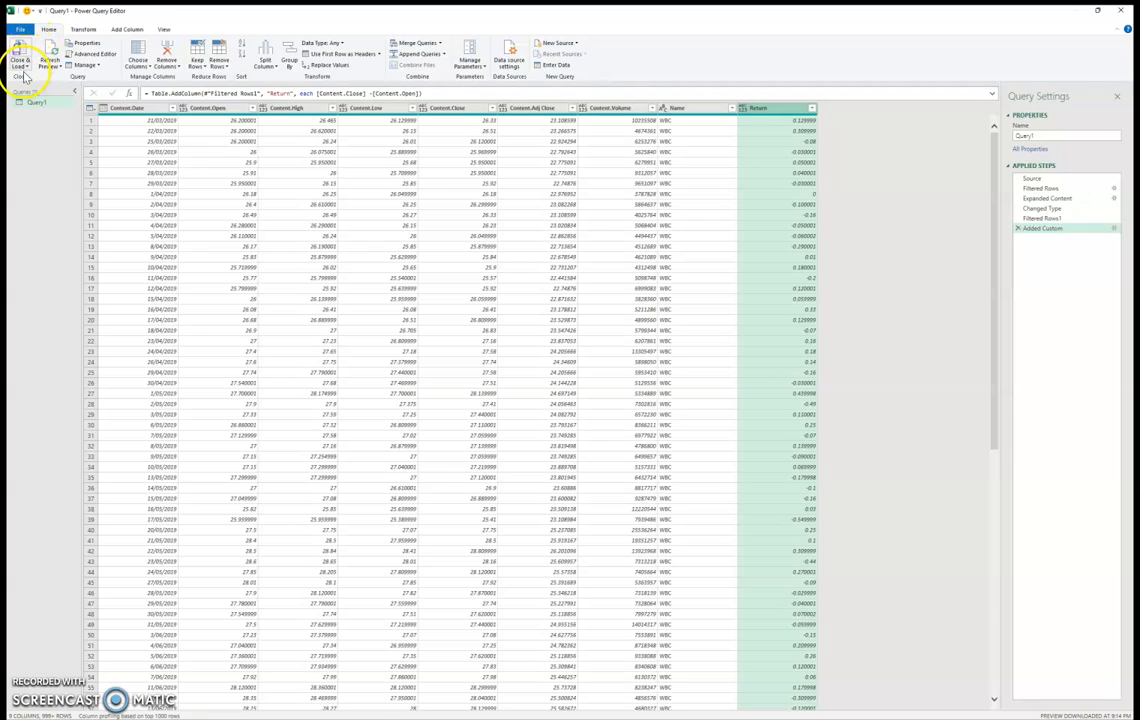
click(24, 67)
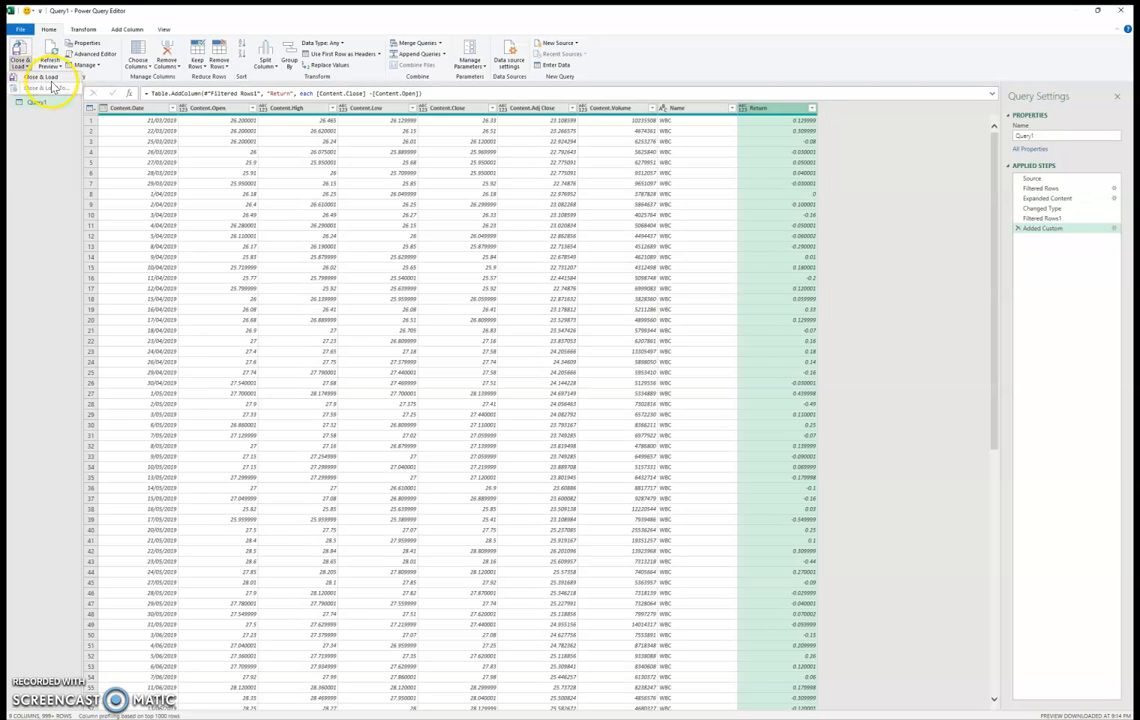
click(45, 78)
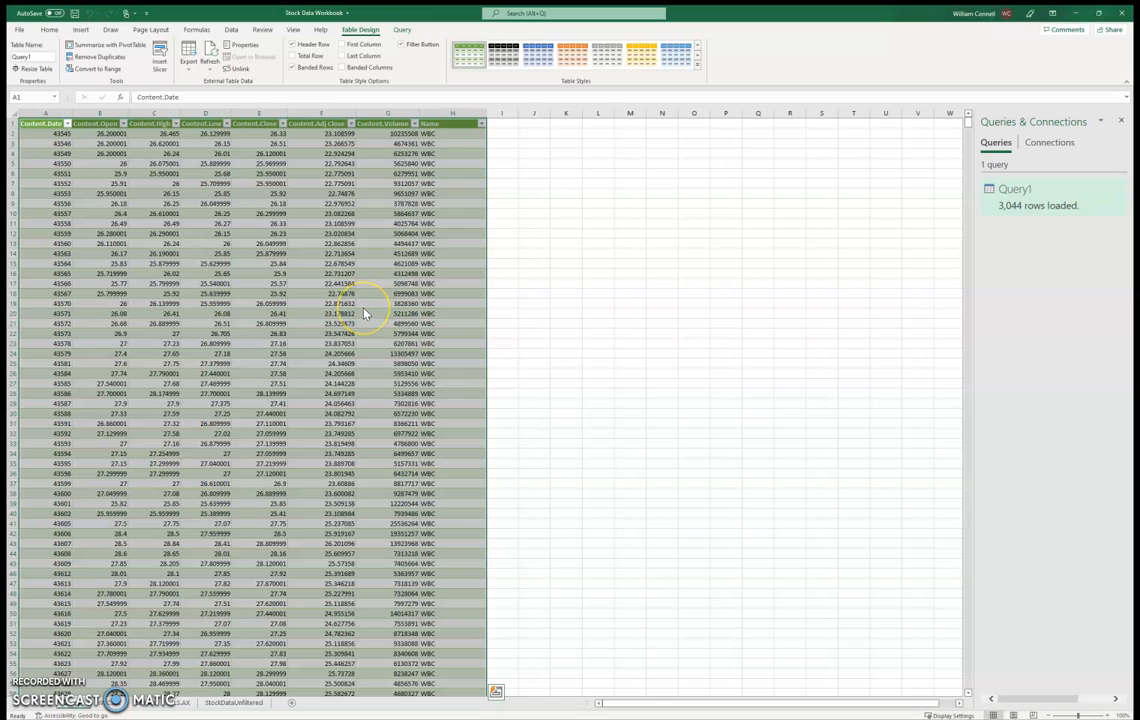